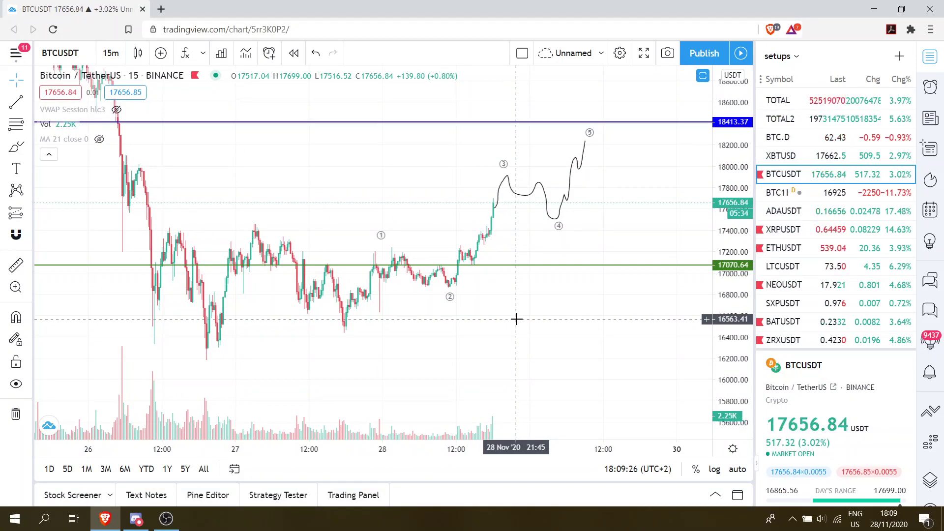
# Pan the 15-minute BTCUSDT chart to frame the 1–5 wave sketch and show the timeframe choices.
pyautogui.moveTo(524, 321); pyautogui.dragTo(571, 326)
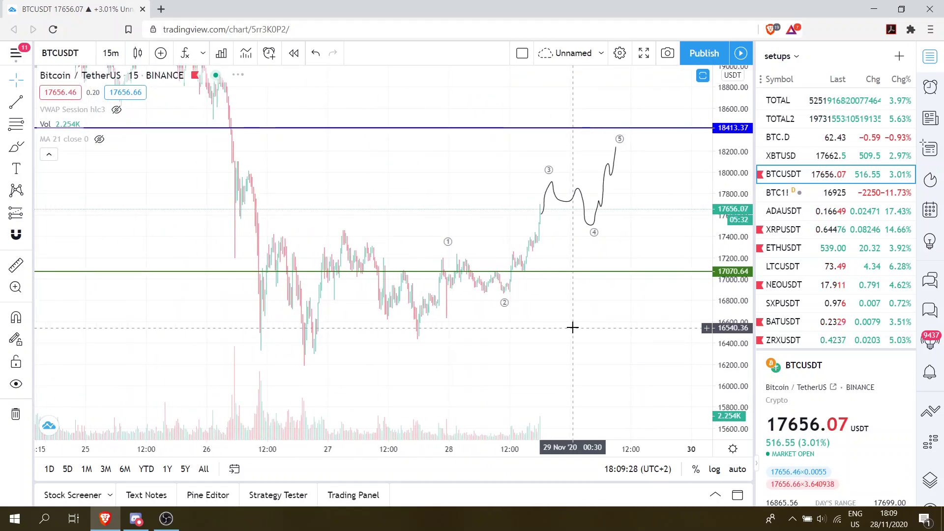
pyautogui.click(111, 53)
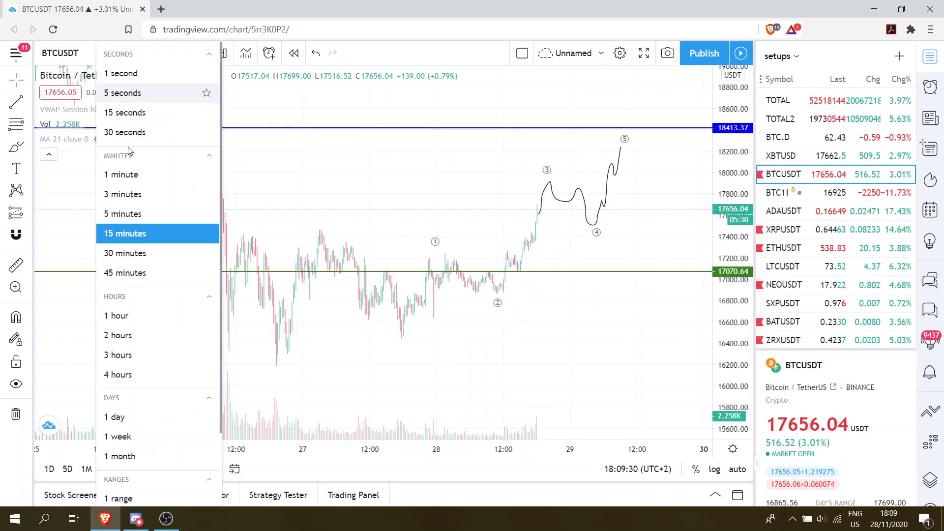
# Switch the BTCUSDT chart to the 1-hour timeframe and pan up to the late-November highs.
pyautogui.click(196, 315)
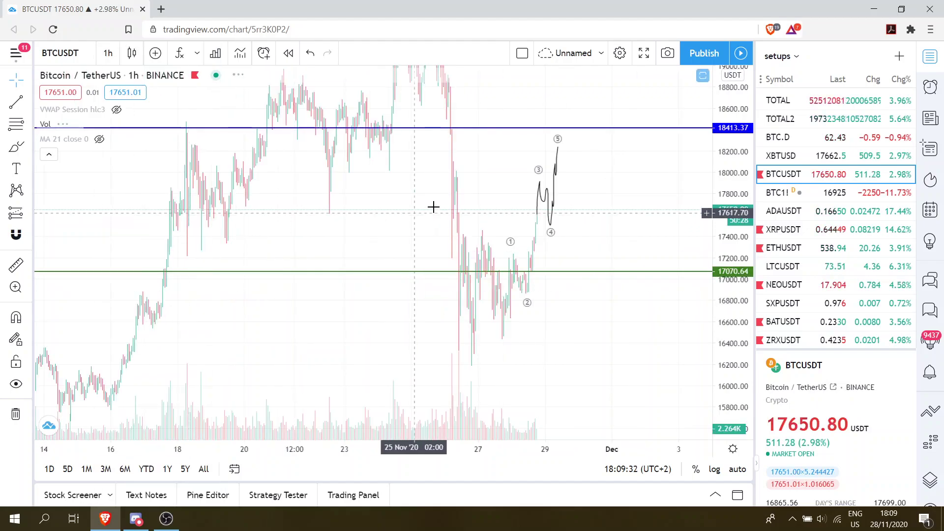
pyautogui.moveTo(497, 169); pyautogui.dragTo(518, 306)
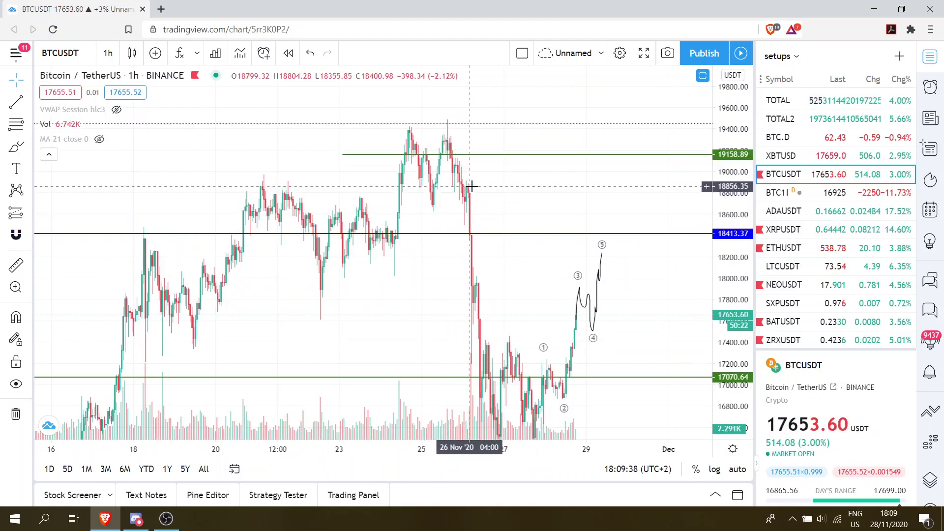
pyautogui.moveTo(485, 200); pyautogui.dragTo(428, 148)
pyautogui.moveTo(457, 226); pyautogui.dragTo(475, 184)
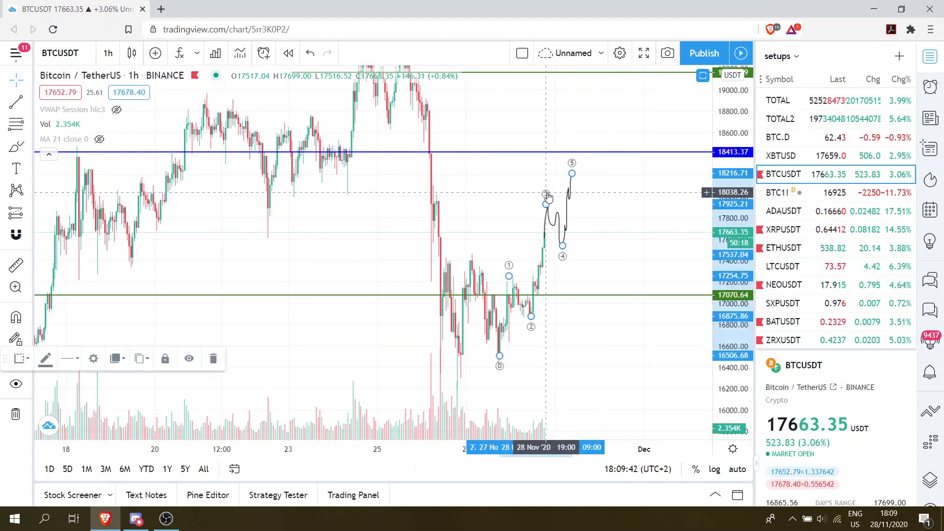
# Remove the circled 1–5 wave labels and the freehand projection line.
pyautogui.hotkey('ctrl', 'z')
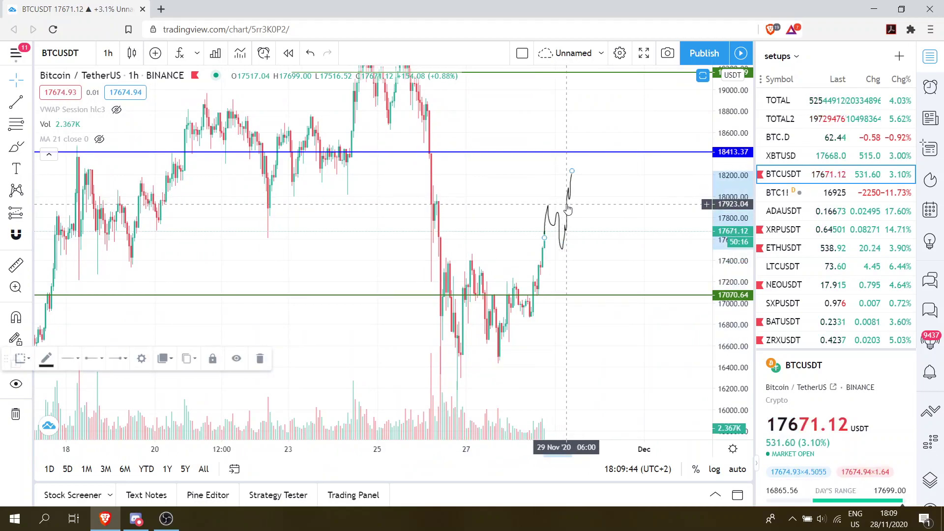
pyautogui.hotkey('ctrl', 'z')
pyautogui.moveTo(568, 210); pyautogui.dragTo(488, 236)
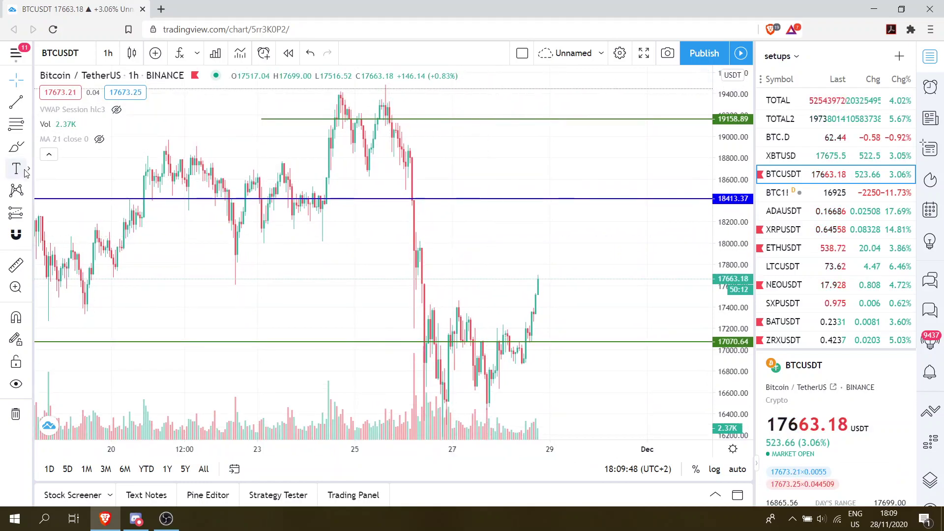
# Draw an Elliott Impulse Wave (12345) from the 25 Nov high down to the 27 Nov swing low.
pyautogui.click(31, 190)
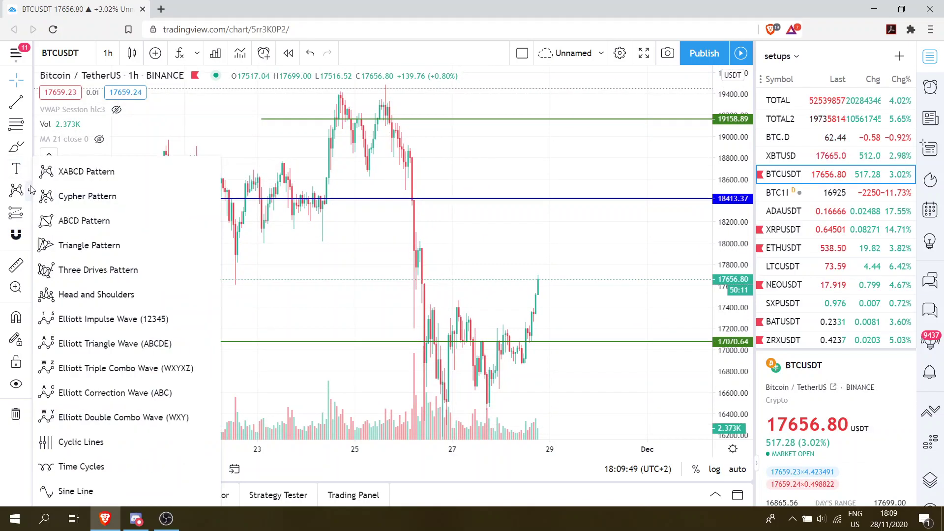
pyautogui.click(79, 317)
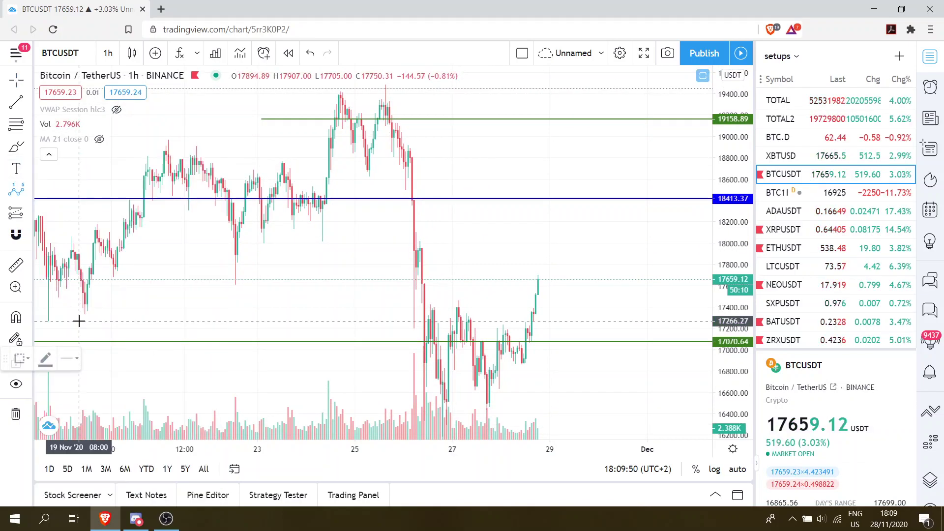
pyautogui.click(385, 89)
pyautogui.click(400, 182)
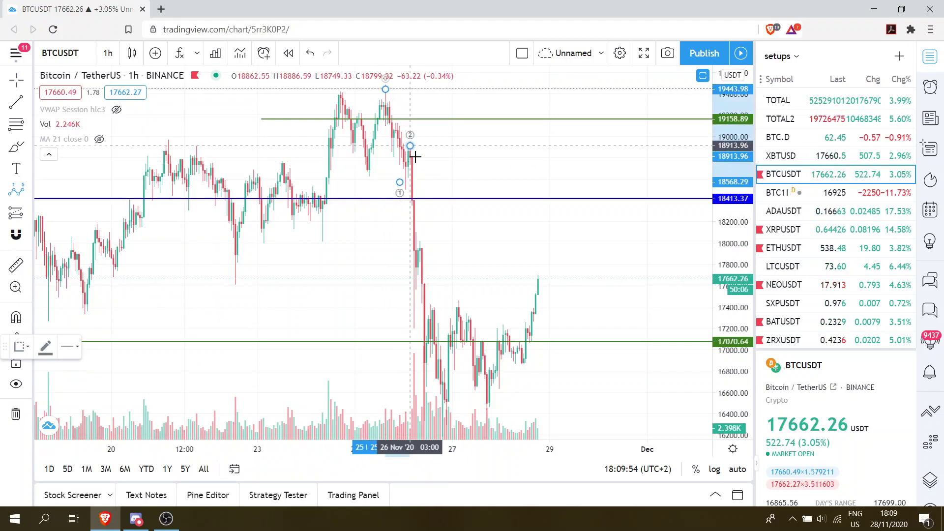
pyautogui.click(410, 145)
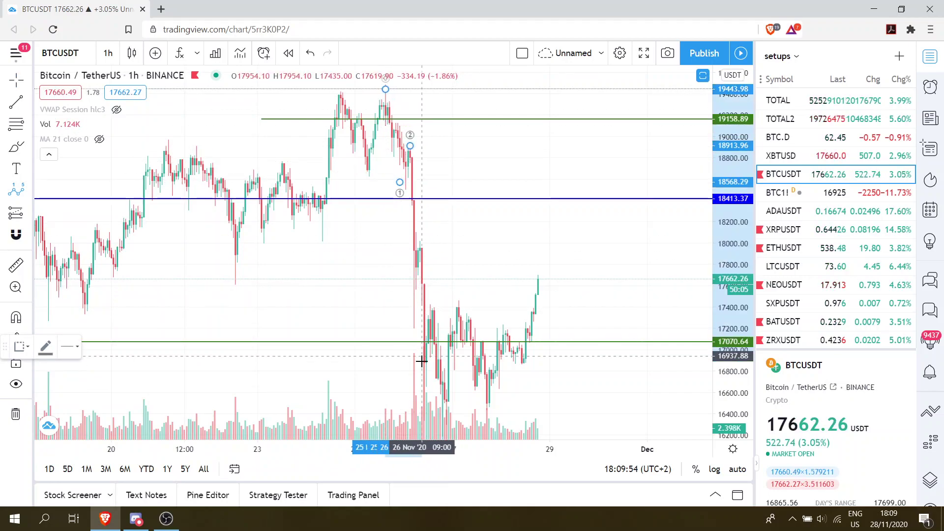
pyautogui.click(433, 301)
pyautogui.click(448, 411)
pyautogui.moveTo(475, 391); pyautogui.dragTo(575, 316)
pyautogui.scroll(2, 574, 316)
pyautogui.moveTo(509, 338); pyautogui.dragTo(502, 344)
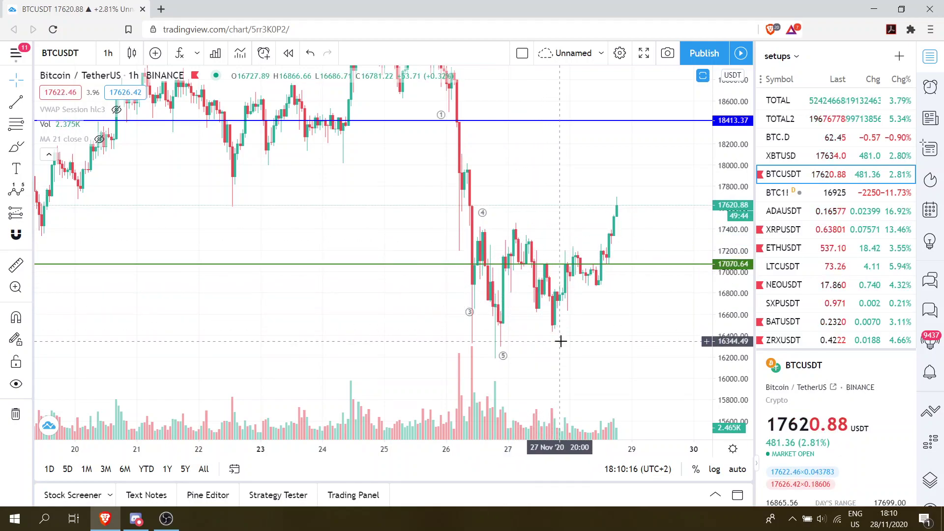
# Add an Elliott ABC correction after wave 5: A at 27 Nov high, B at 28 Nov low, C near 18413.
pyautogui.scroll(3, 555, 334)
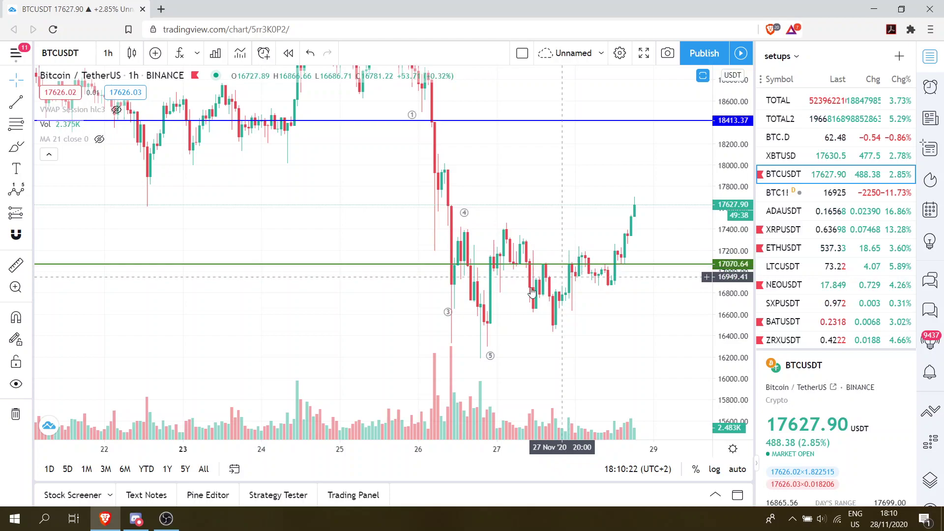
pyautogui.click(29, 193)
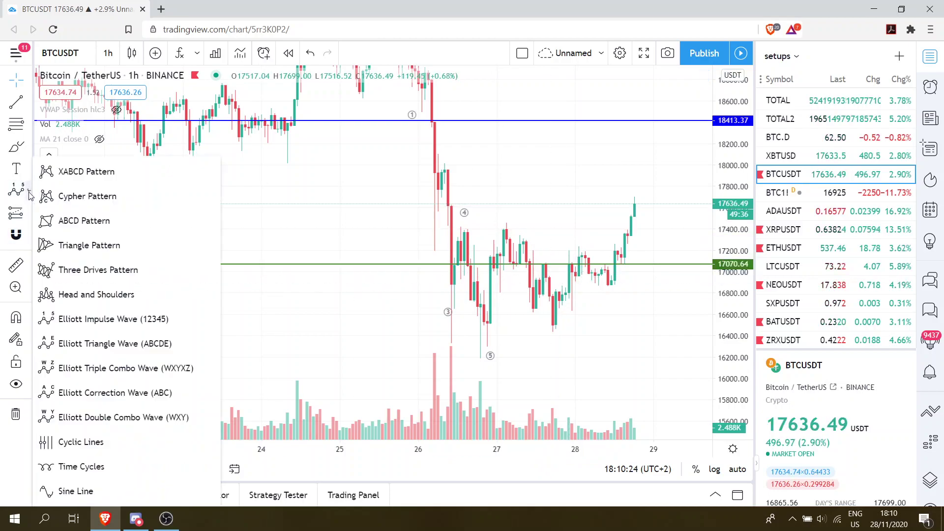
pyautogui.click(78, 393)
pyautogui.click(477, 357)
pyautogui.click(504, 222)
pyautogui.click(559, 329)
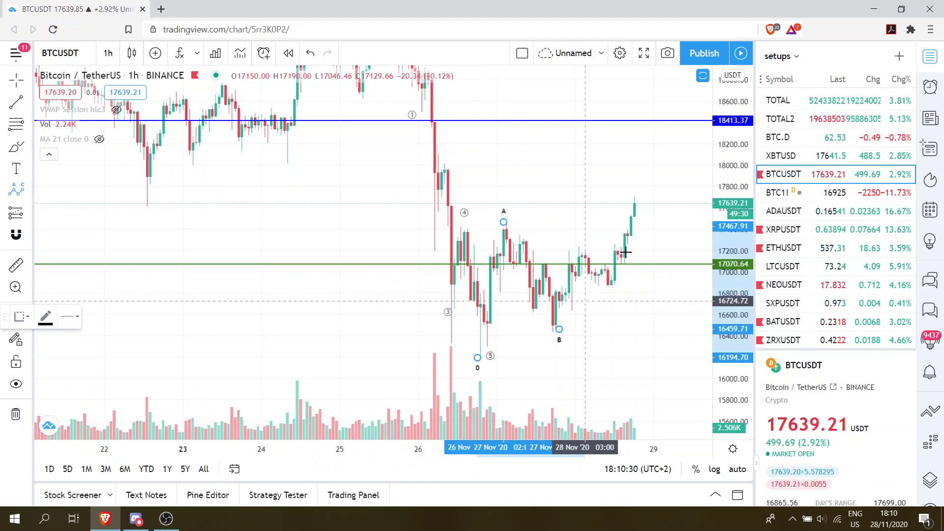
pyautogui.click(654, 149)
pyautogui.scroll(-5, 623, 163)
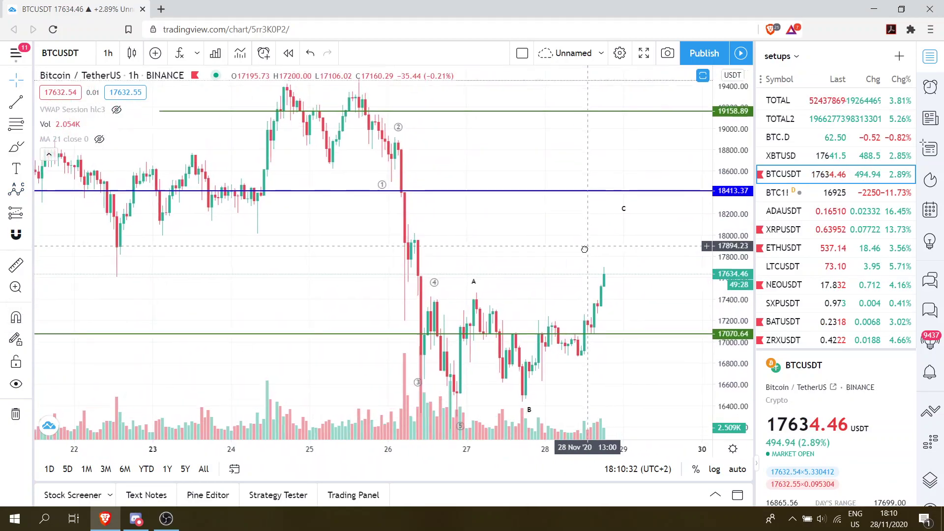
pyautogui.moveTo(715, 181); pyautogui.dragTo(717, 217)
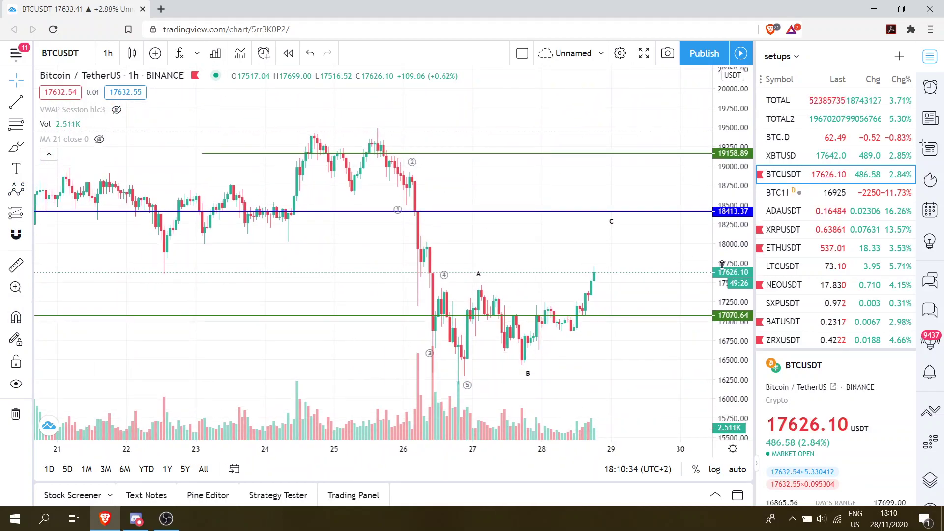
pyautogui.moveTo(653, 354); pyautogui.dragTo(650, 342)
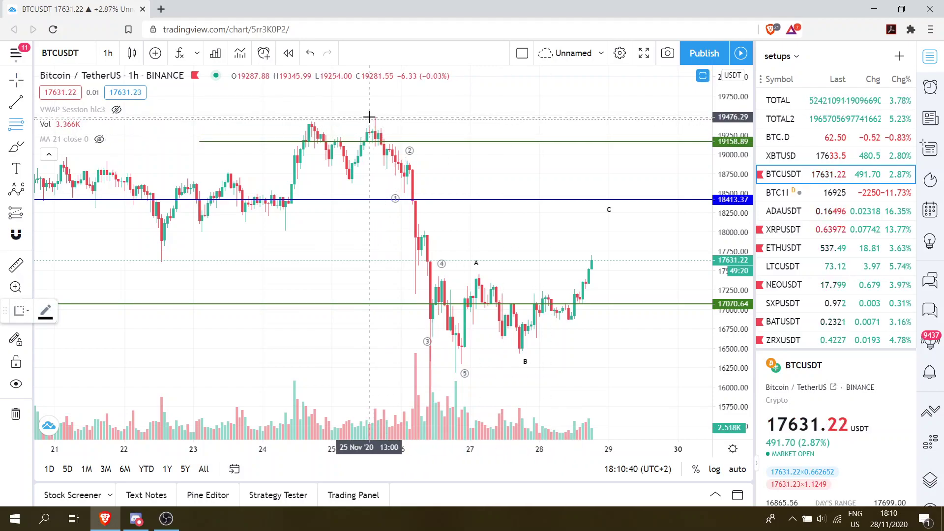
# Draw a Fibonacci retracement from the 19476.29 high to the 16197.34 low.
pyautogui.click(369, 117)
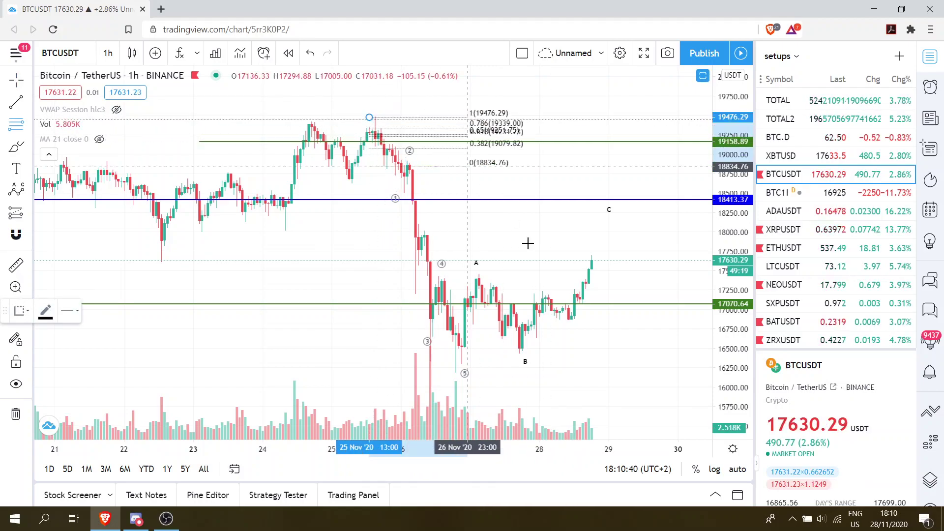
pyautogui.click(653, 371)
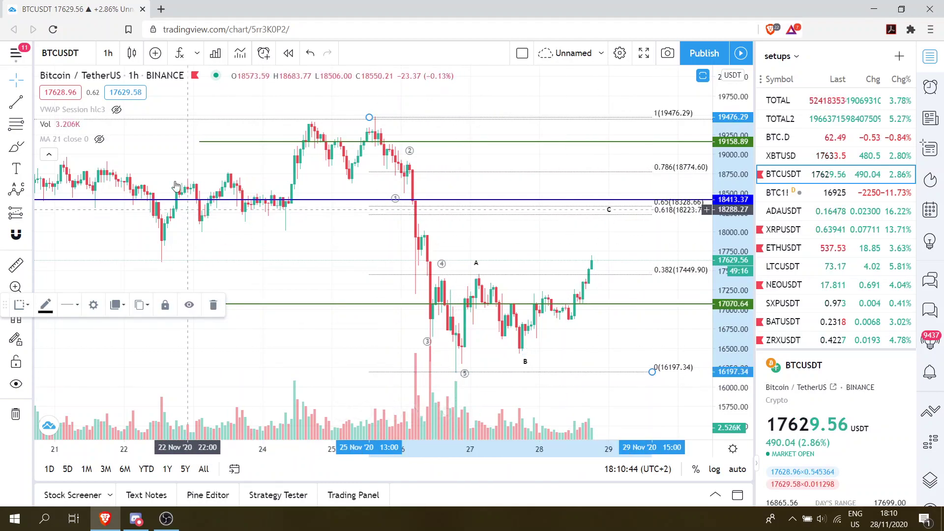
pyautogui.click(163, 124)
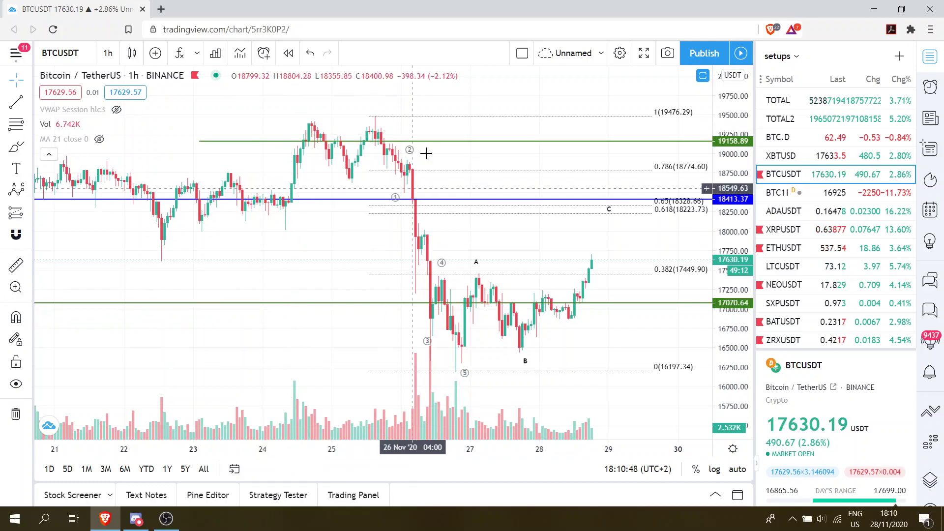
pyautogui.click(375, 121)
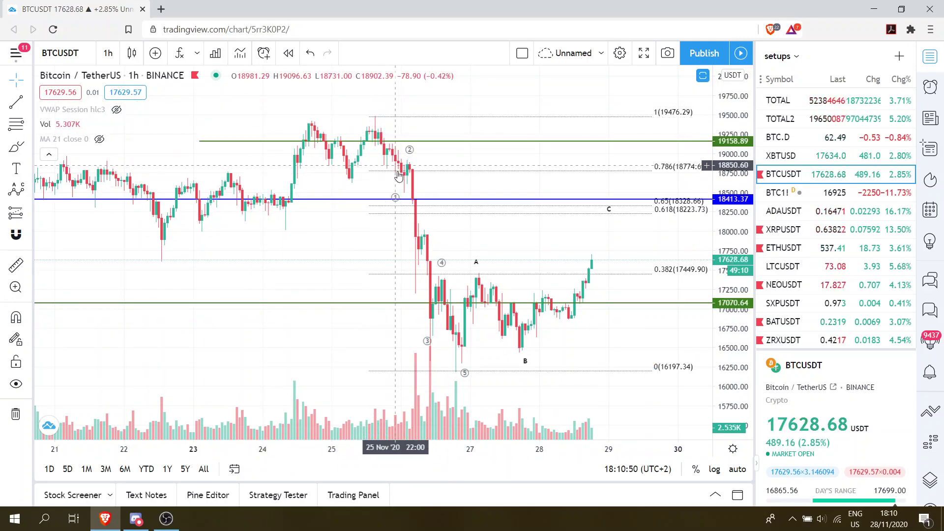
pyautogui.click(453, 362)
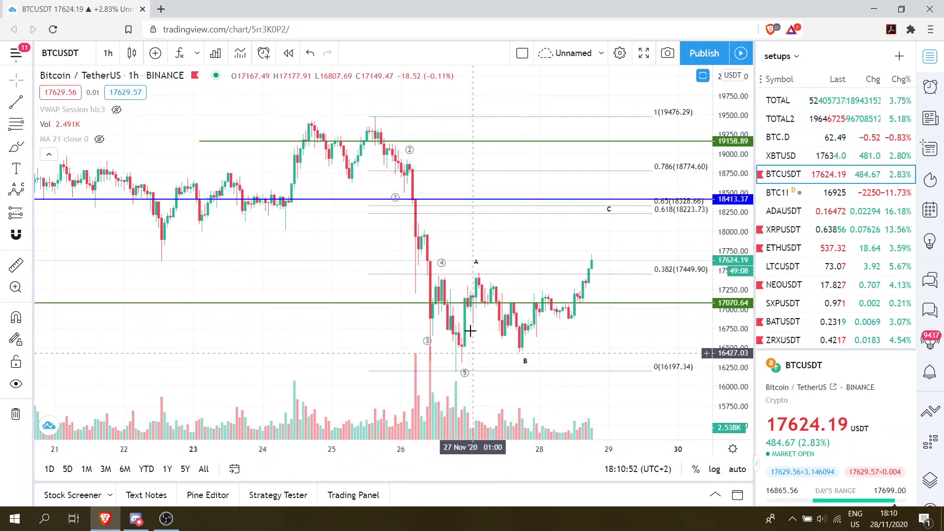
pyautogui.moveTo(458, 343); pyautogui.dragTo(453, 343)
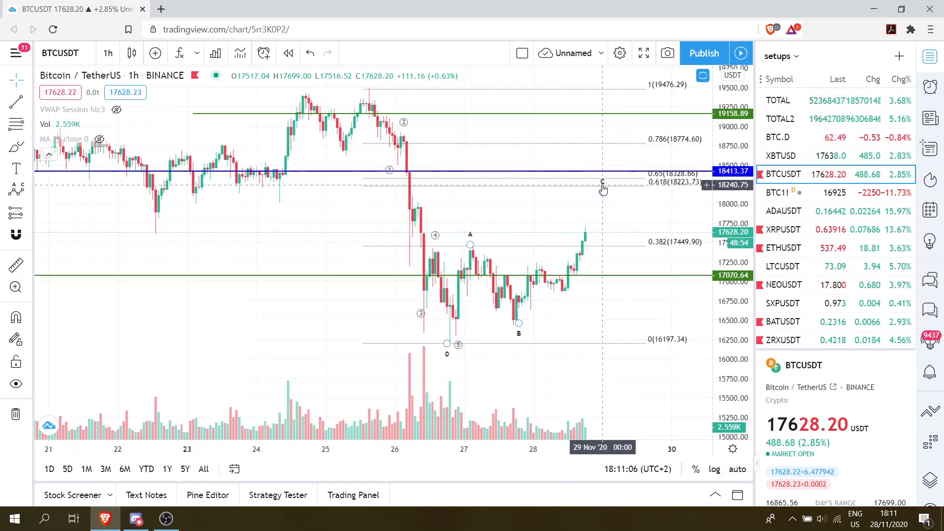
pyautogui.hscroll(1, 543, 215)
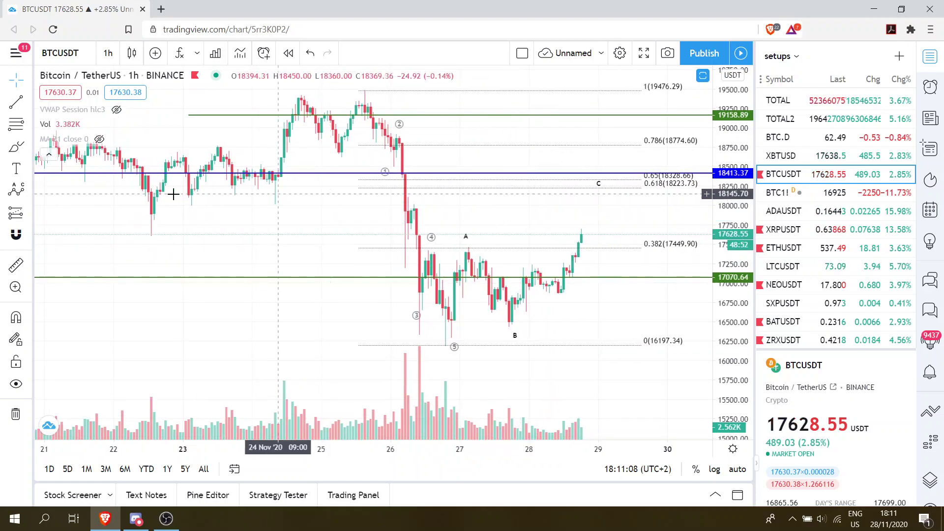
pyautogui.click(30, 192)
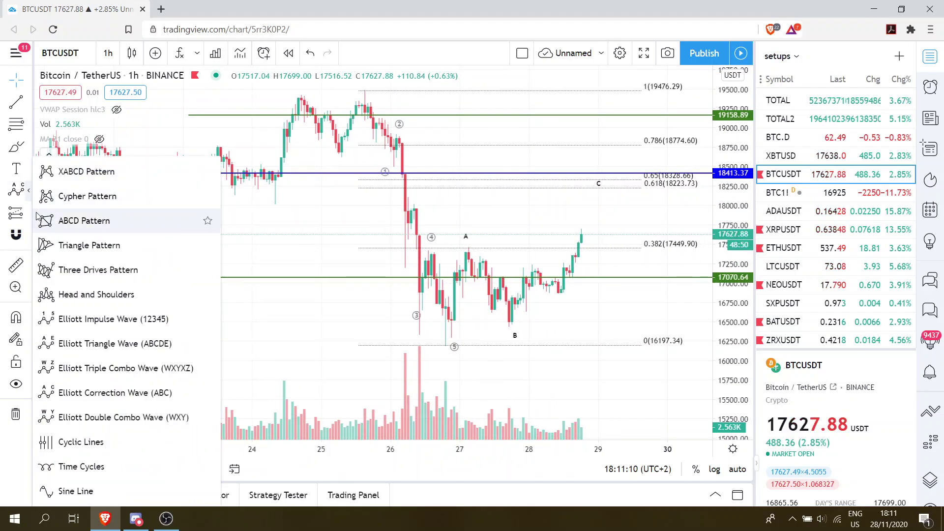
pyautogui.click(26, 153)
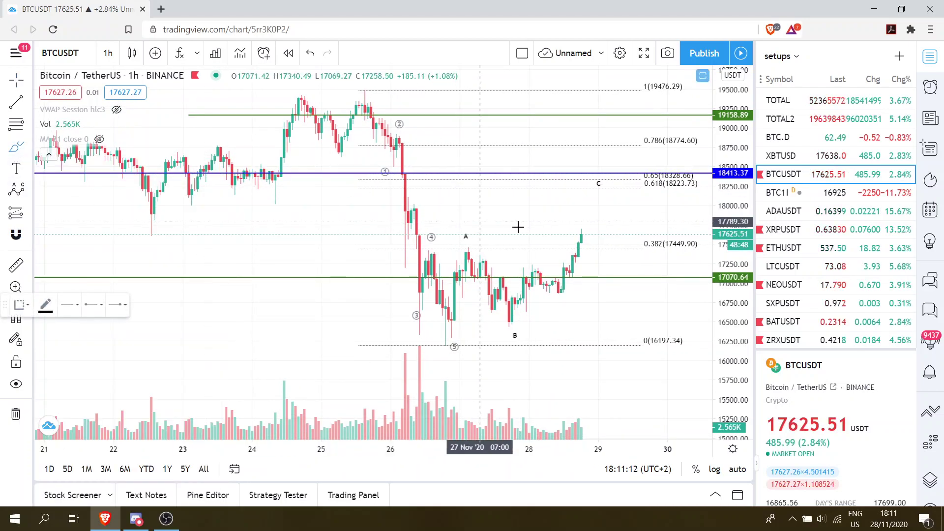
pyautogui.moveTo(582, 238); pyautogui.dragTo(586, 214)
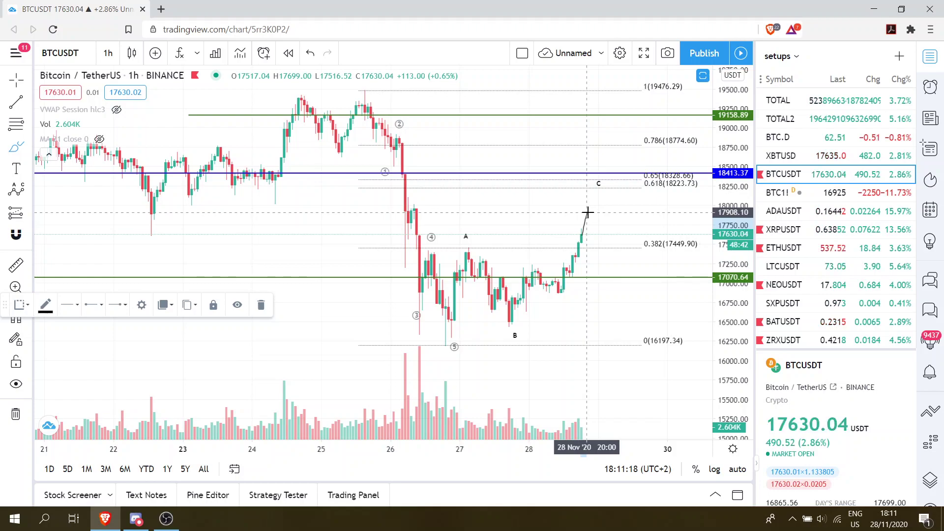
pyautogui.moveTo(595, 226)
pyautogui.mouseDown()
pyautogui.moveTo(602, 222)
pyautogui.moveTo(608, 235)
pyautogui.moveTo(613, 217)
pyautogui.moveTo(622, 228)
pyautogui.moveTo(633, 180)
pyautogui.mouseUp()
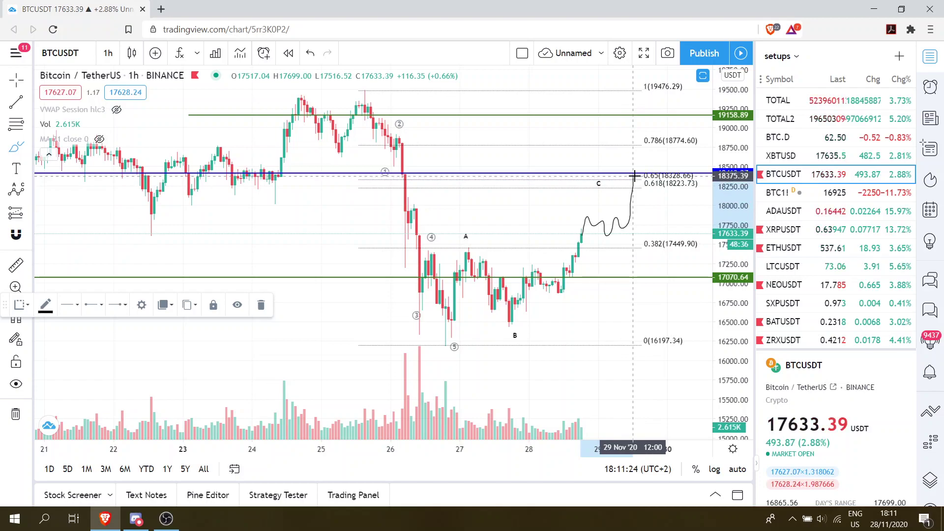
pyautogui.moveTo(639, 193)
pyautogui.mouseDown()
pyautogui.moveTo(680, 277)
pyautogui.moveTo(706, 374)
pyautogui.moveTo(704, 412)
pyautogui.mouseUp()
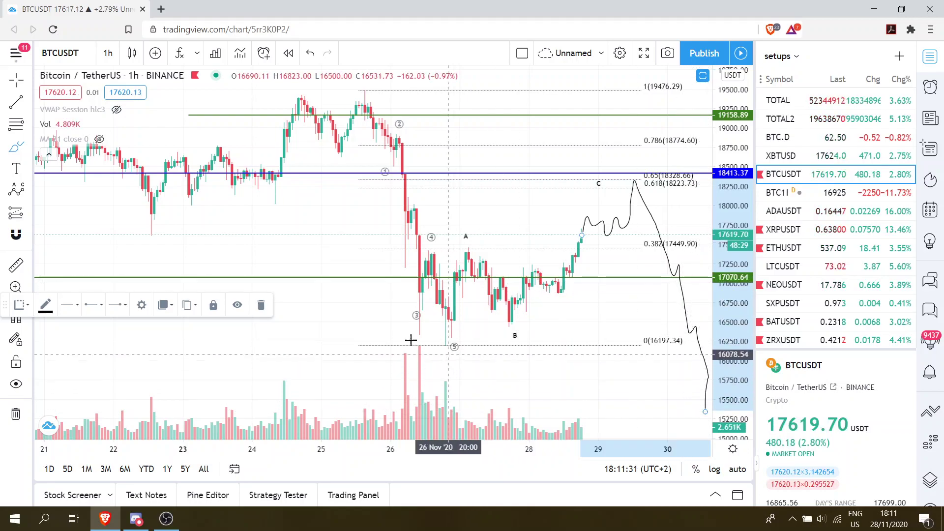
pyautogui.click(262, 305)
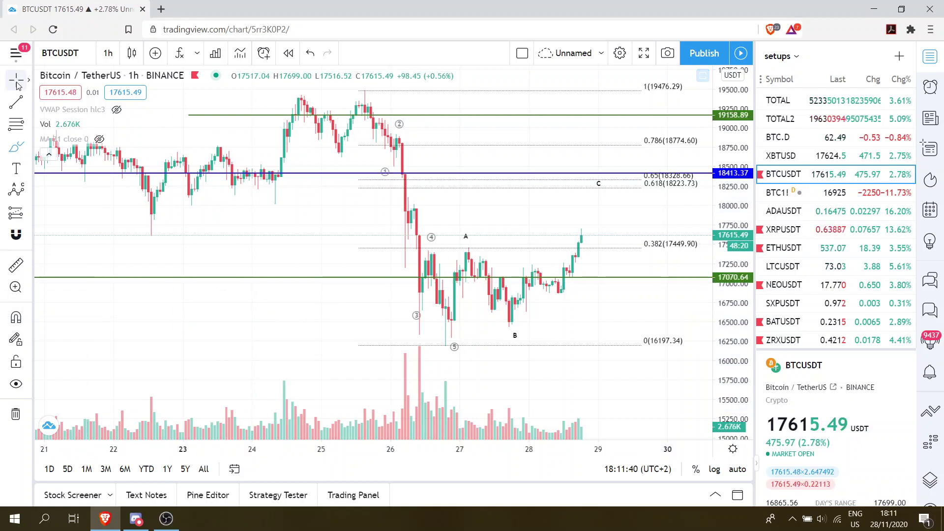
# Change the chart to 15-minute, then 30-minute candles, and rescale the price axis to show the upper Fibonacci levels.
pyautogui.moveTo(512, 205); pyautogui.dragTo(447, 211)
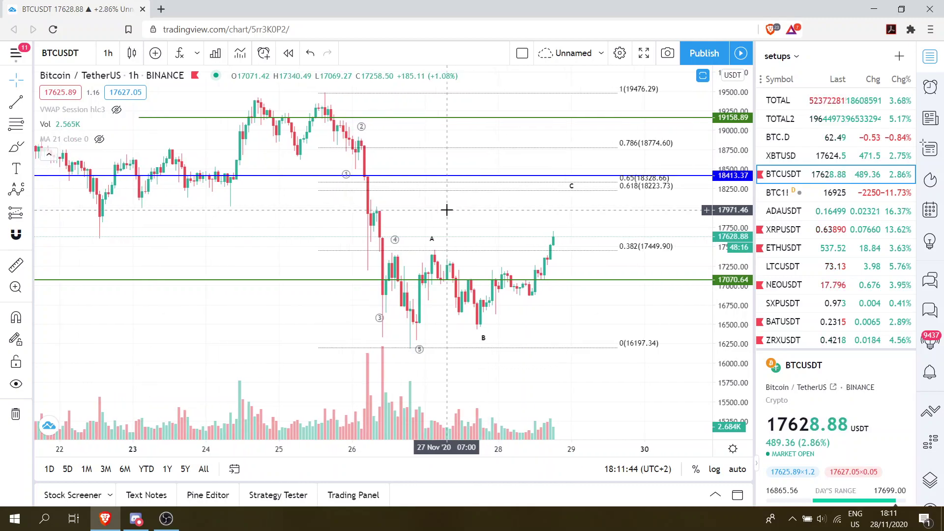
pyautogui.click(107, 53)
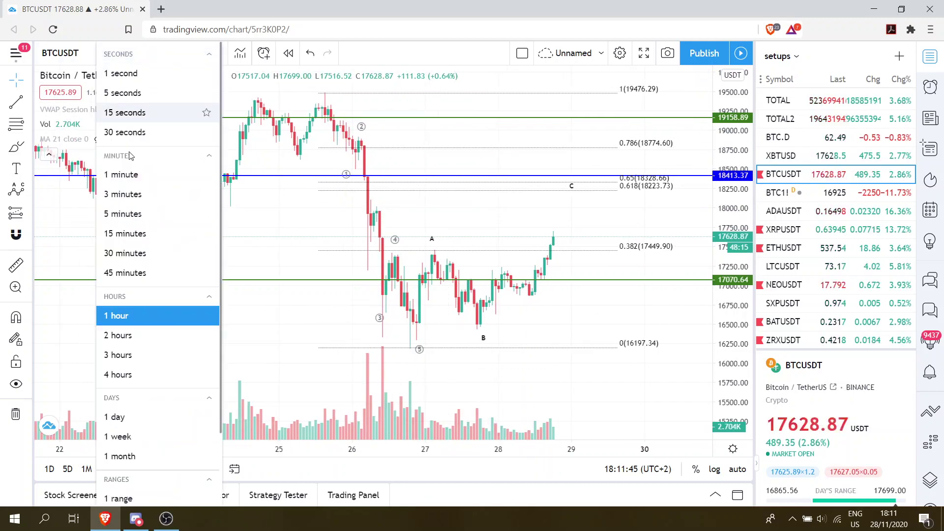
pyautogui.click(133, 232)
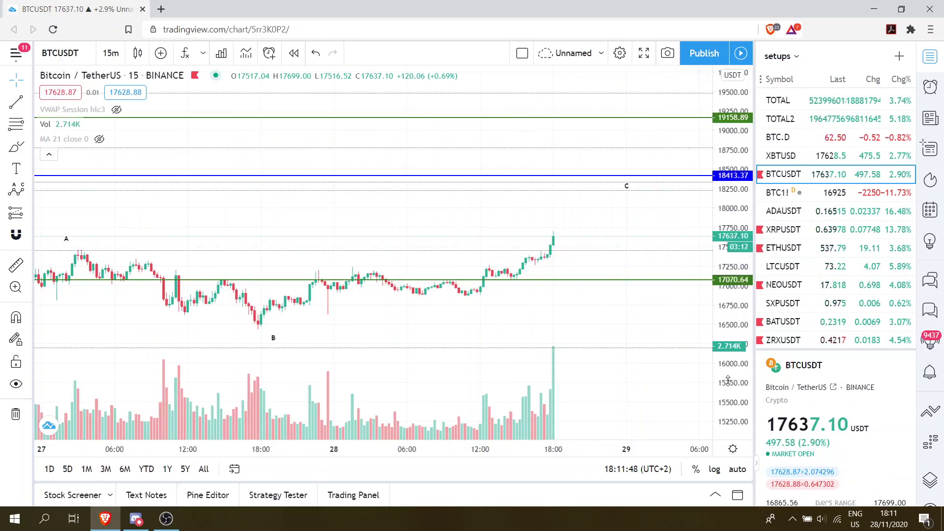
pyautogui.scroll(-3, 500, 301)
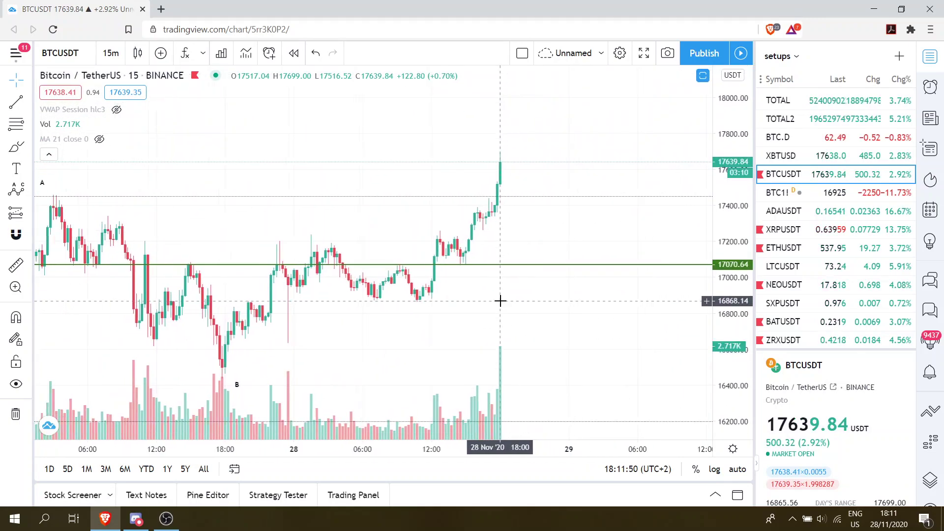
pyautogui.click(111, 53)
pyautogui.click(146, 253)
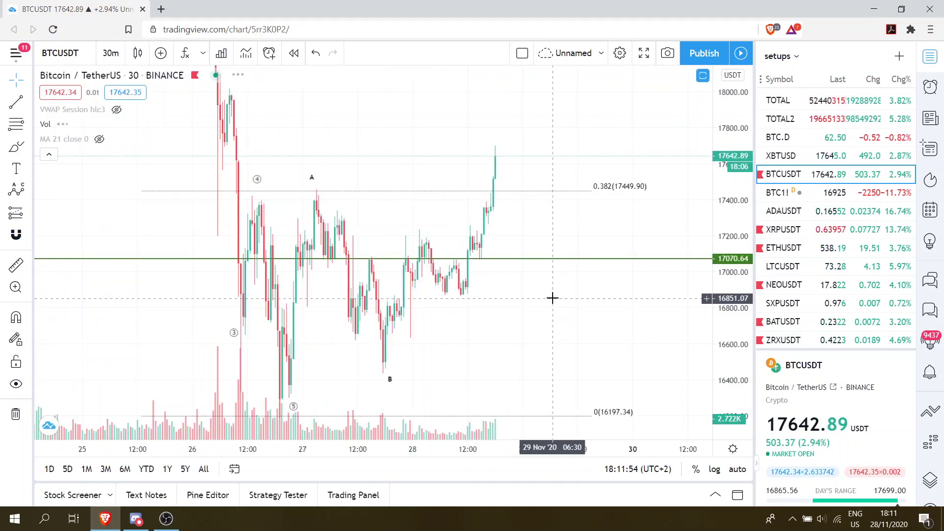
pyautogui.moveTo(716, 147); pyautogui.dragTo(720, 187)
pyautogui.moveTo(590, 287); pyautogui.dragTo(546, 295)
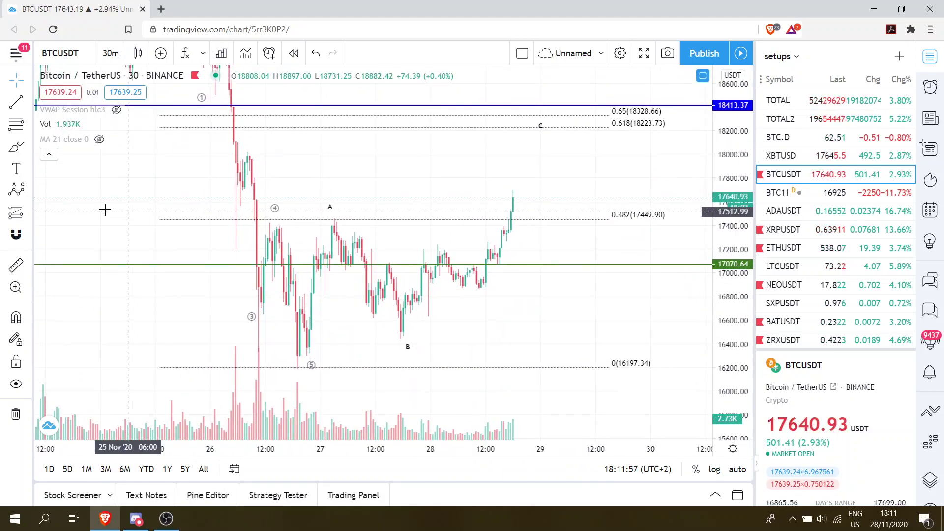
# Draw a new Elliott 1–5 impulse wave from the B low up to the 0.65 Fibonacci level.
pyautogui.click(28, 190)
pyautogui.click(77, 321)
pyautogui.click(393, 337)
pyautogui.click(432, 248)
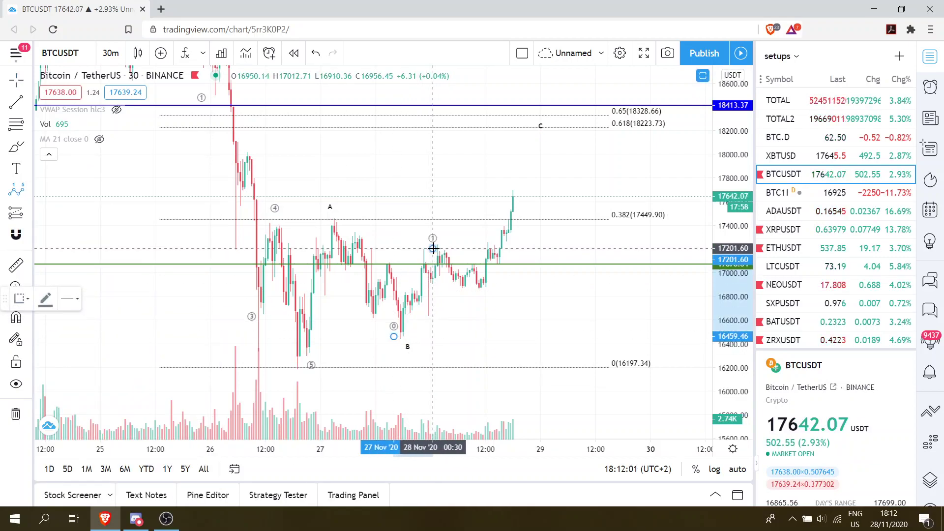
pyautogui.click(480, 289)
pyautogui.click(519, 167)
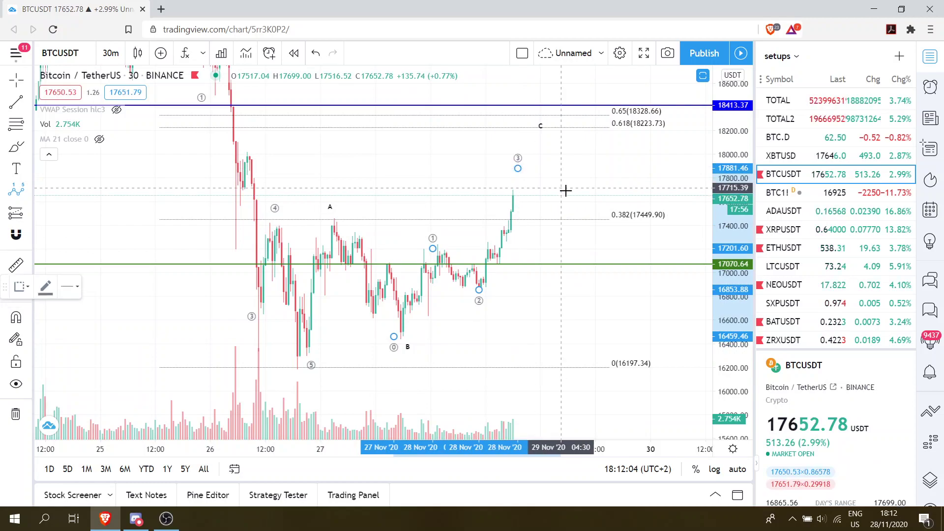
pyautogui.click(561, 193)
pyautogui.click(573, 122)
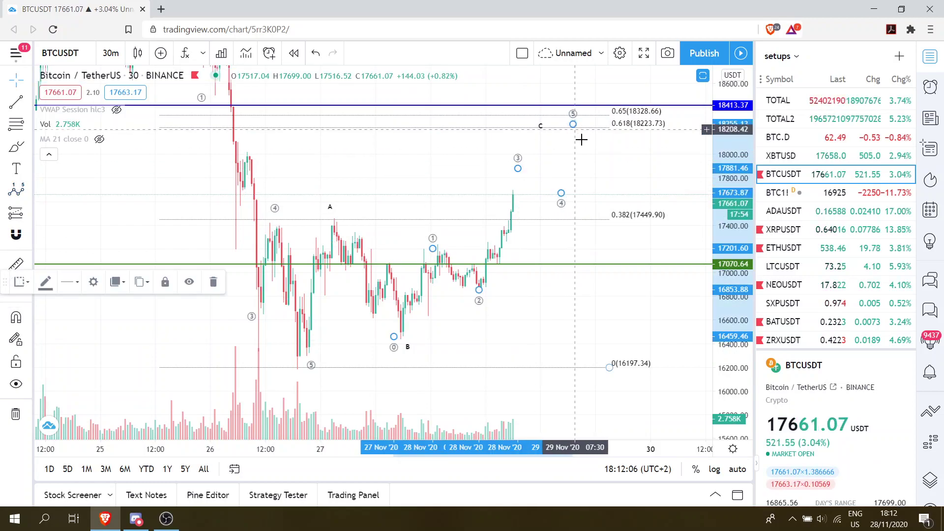
pyautogui.moveTo(559, 135); pyautogui.dragTo(514, 115)
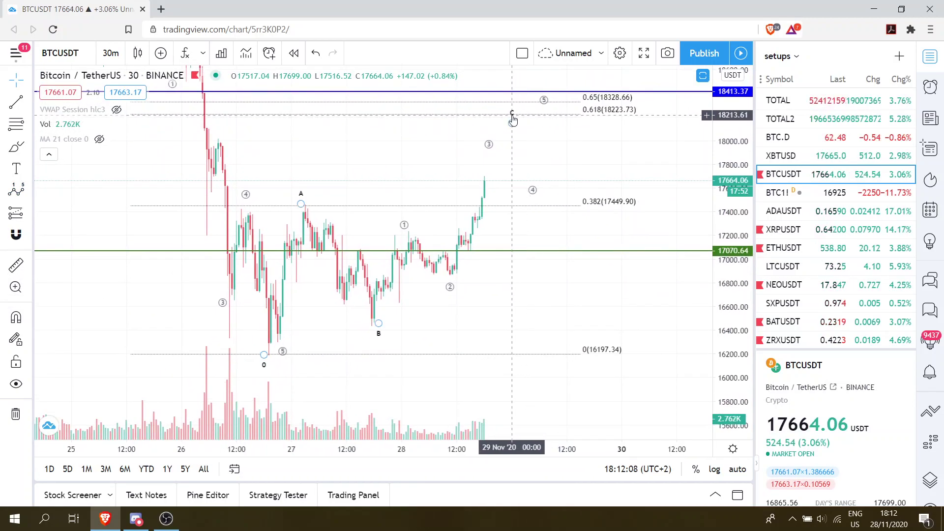
# Check the ABC correction wave, then pick the Brush tool for freehand drawing.
pyautogui.click(536, 107)
pyautogui.click(563, 158)
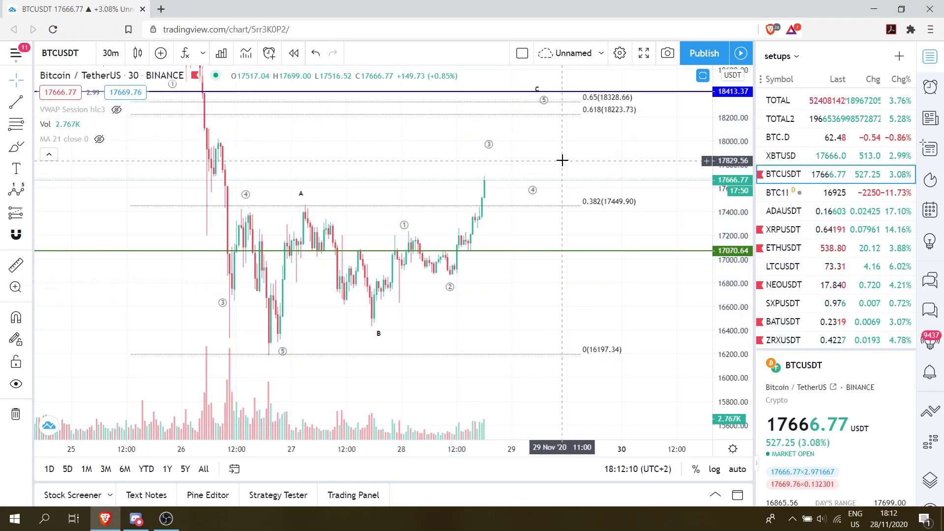
pyautogui.click(16, 147)
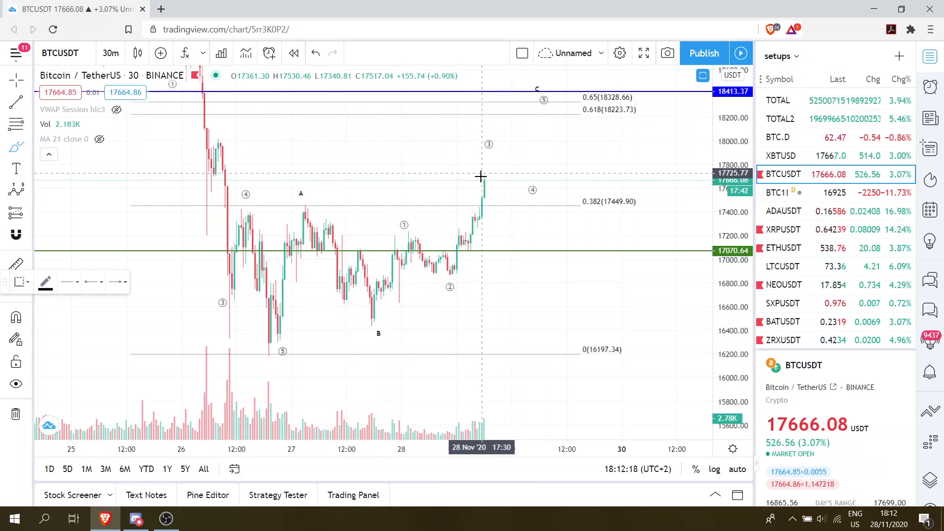
# In Discord, open #wins-screenshots and scroll back through the earlier BTCUSDT long profit screenshots.
pyautogui.click(140, 523)
pyautogui.click(116, 298)
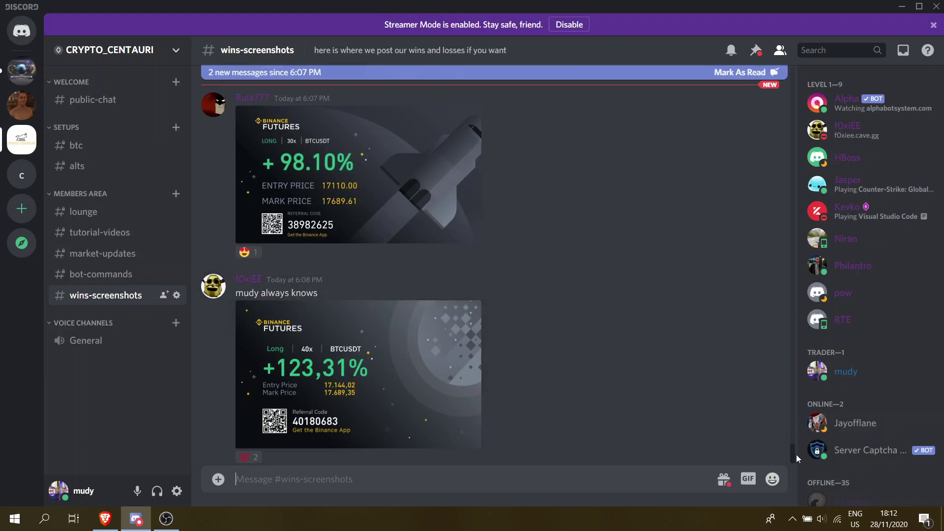
pyautogui.moveTo(791, 454); pyautogui.dragTo(795, 432)
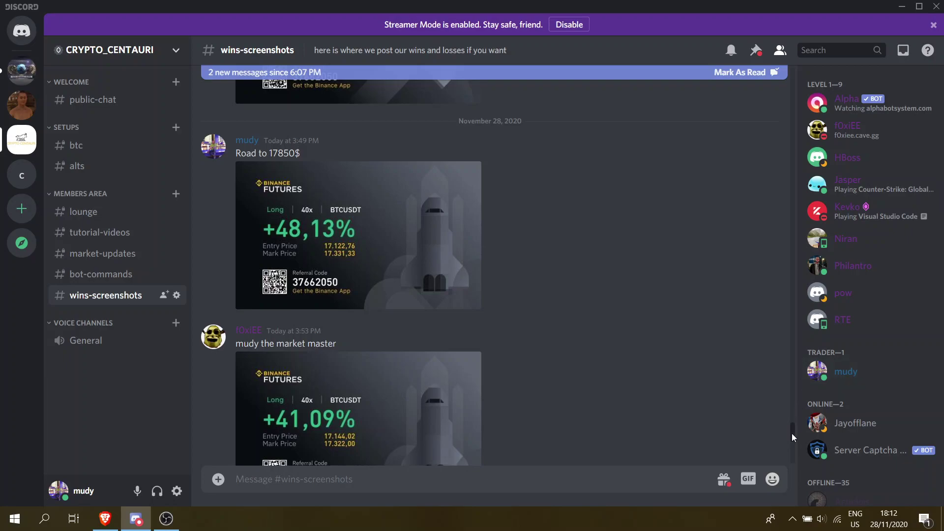
pyautogui.moveTo(791, 437)
pyautogui.mouseDown()
pyautogui.moveTo(794, 419)
pyautogui.moveTo(796, 428)
pyautogui.mouseUp()
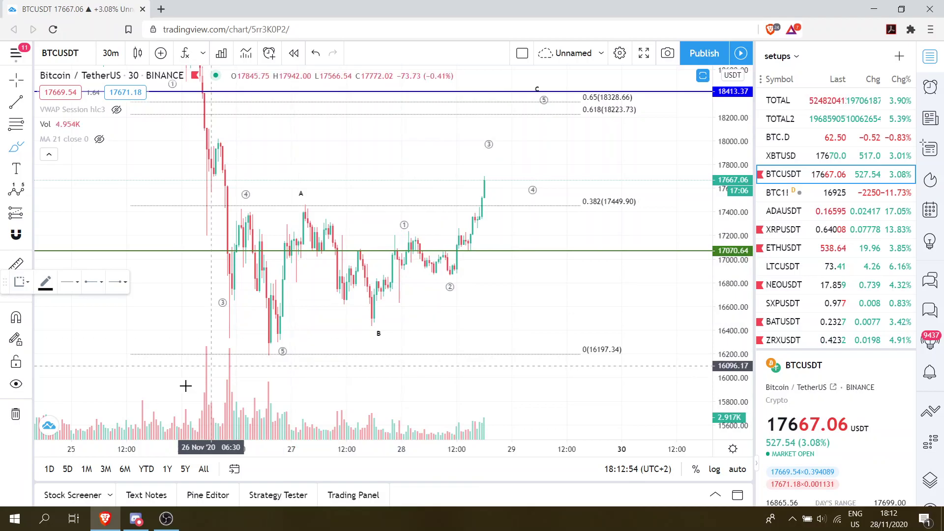
pyautogui.click(146, 522)
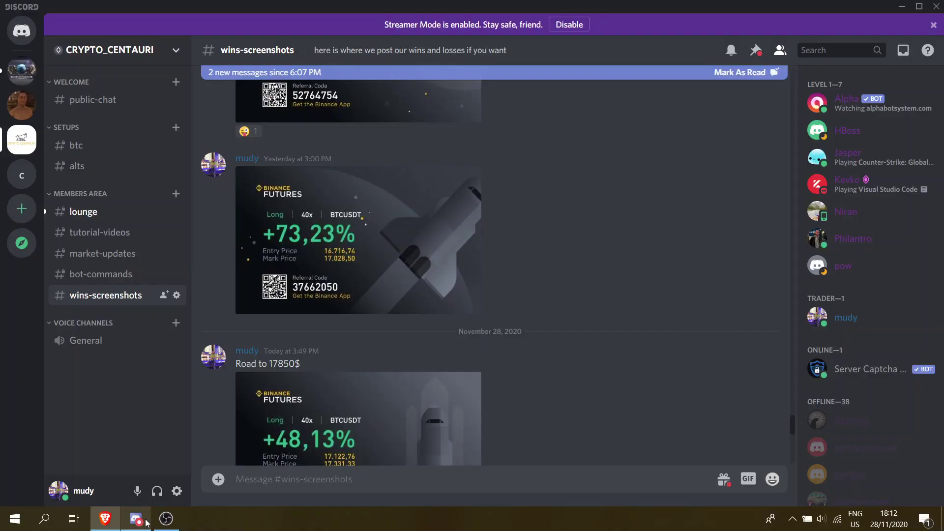
# In #btc, scroll back and view the 'still short term bullish!' chart post enlarged.
pyautogui.click(92, 153)
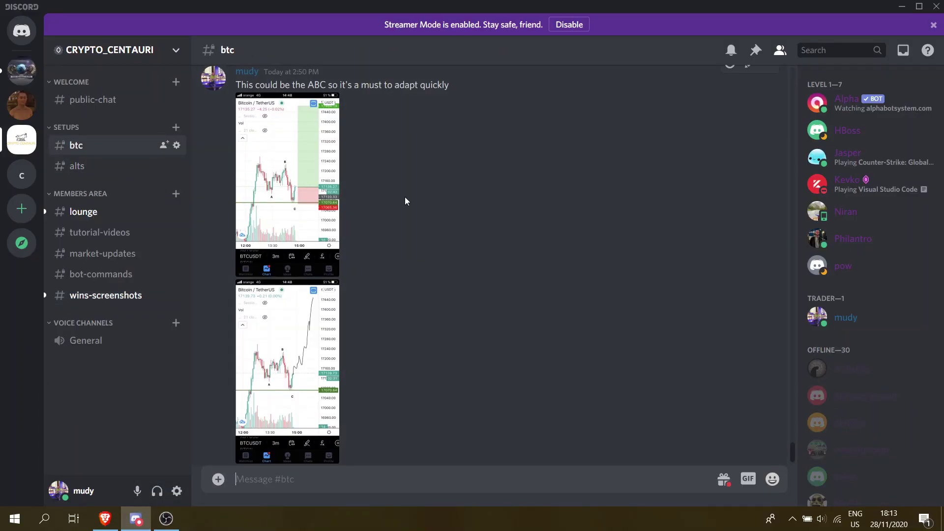
pyautogui.moveTo(792, 456); pyautogui.dragTo(798, 404)
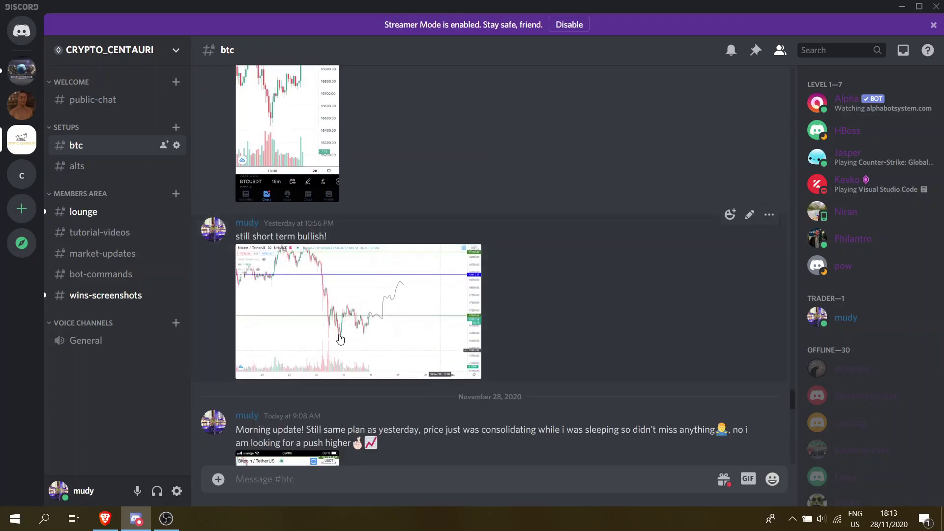
pyautogui.click(340, 338)
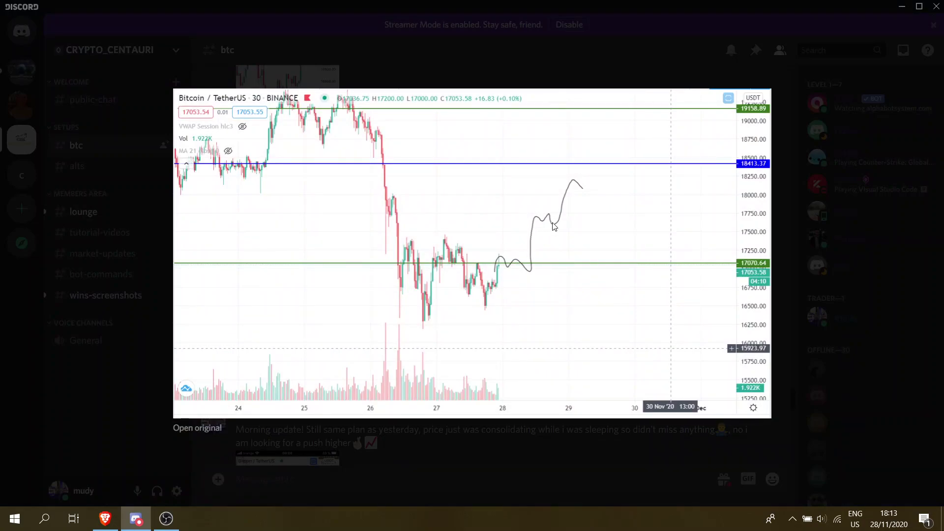
pyautogui.click(664, 44)
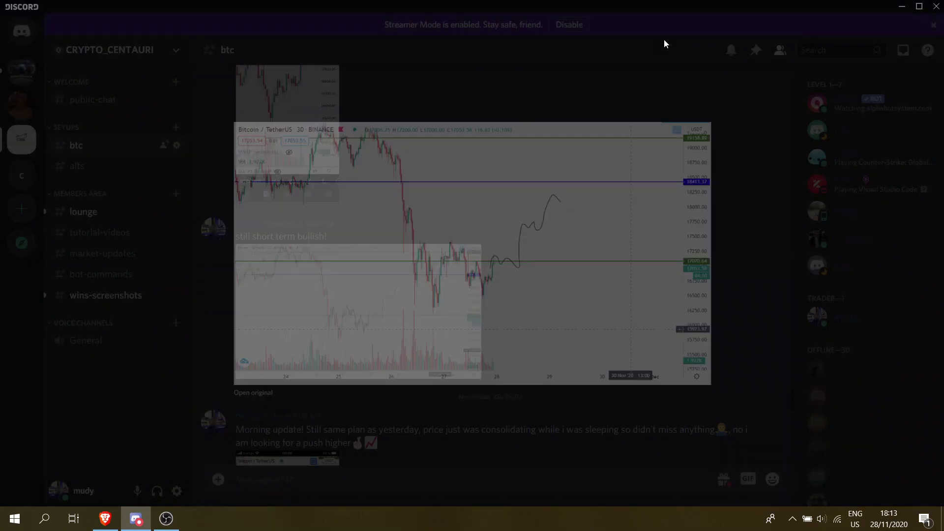
pyautogui.click(104, 518)
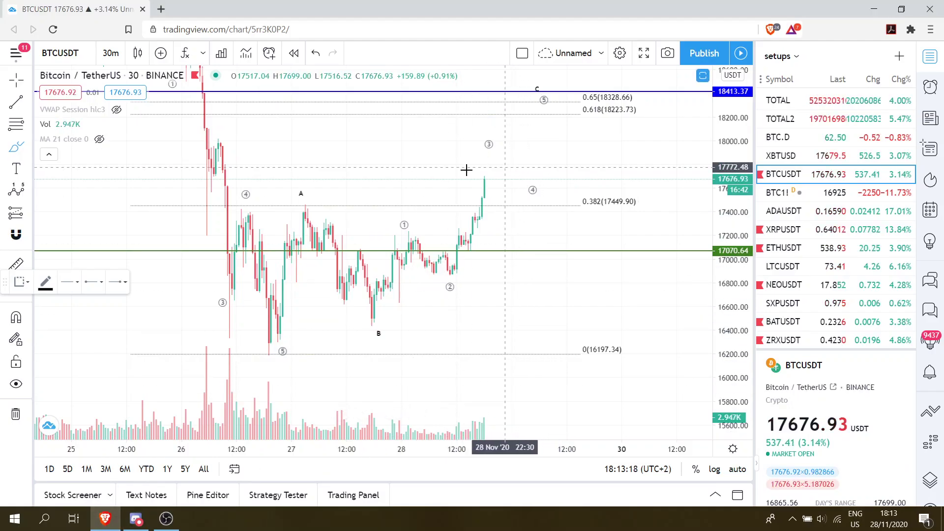
# Sketch a freehand path from the latest candle up through waves 3–5 near 18328, then down toward 15560.
pyautogui.moveTo(482, 181)
pyautogui.mouseDown()
pyautogui.moveTo(489, 146)
pyautogui.moveTo(501, 169)
pyautogui.moveTo(514, 159)
pyautogui.moveTo(531, 189)
pyautogui.moveTo(547, 164)
pyautogui.moveTo(559, 93)
pyautogui.moveTo(588, 148)
pyautogui.moveTo(678, 429)
pyautogui.mouseUp()
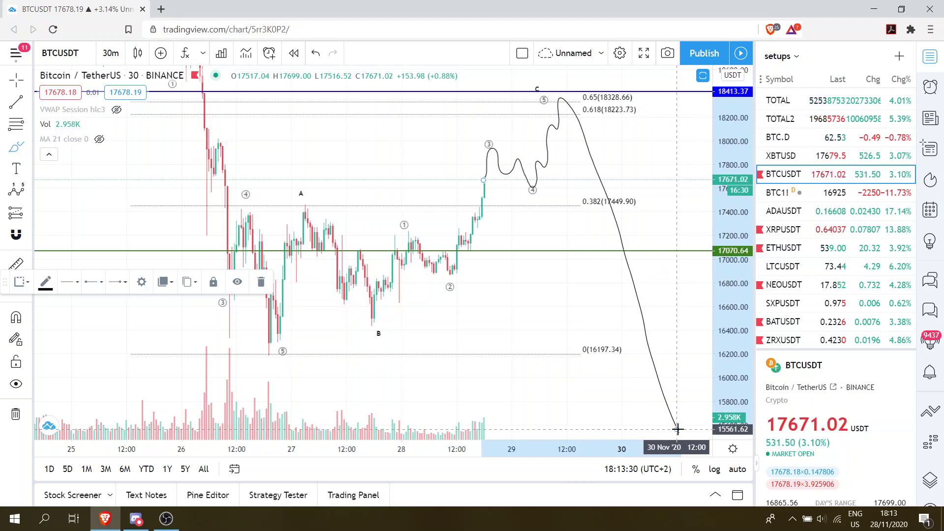
pyautogui.click(17, 82)
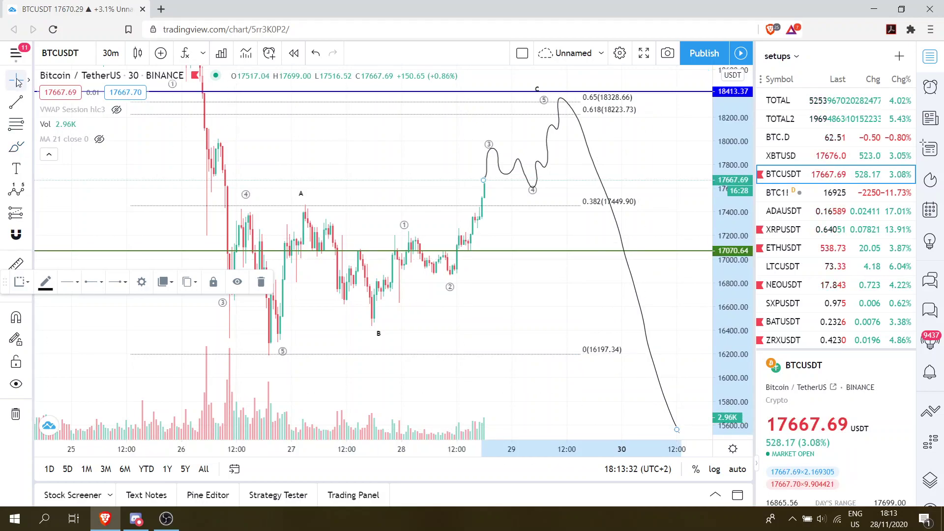
# Delete the projected Elliott 1–5 wave and the freehand projected path from the chart.
pyautogui.click(344, 186)
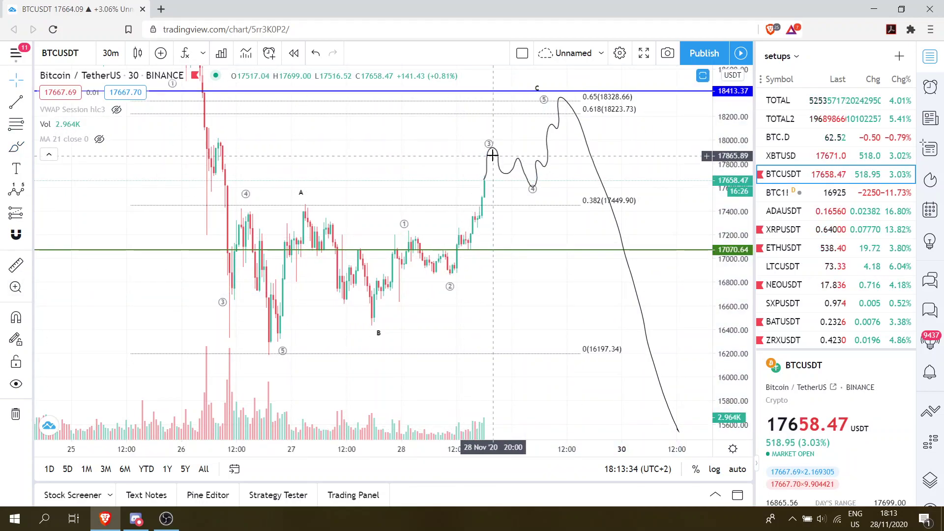
pyautogui.click(491, 153)
pyautogui.press('Delete')
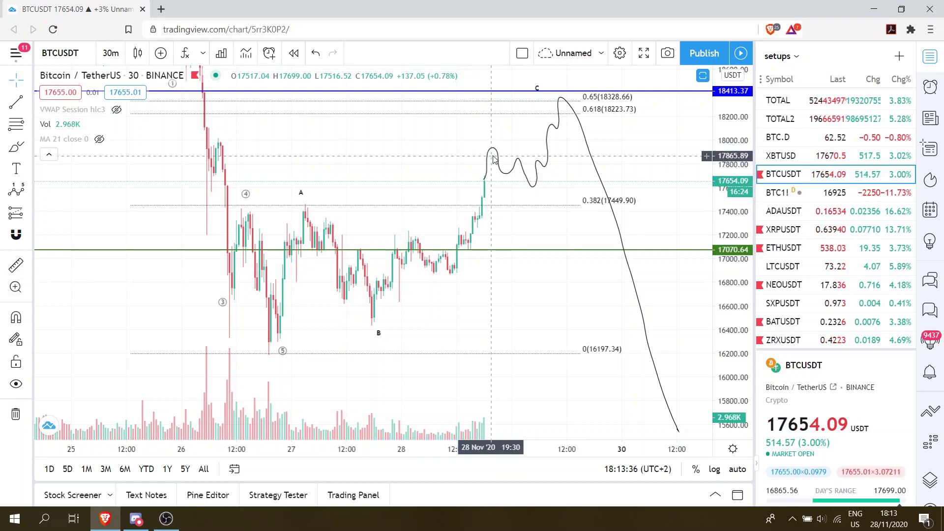
pyautogui.click(489, 157)
pyautogui.press('Delete')
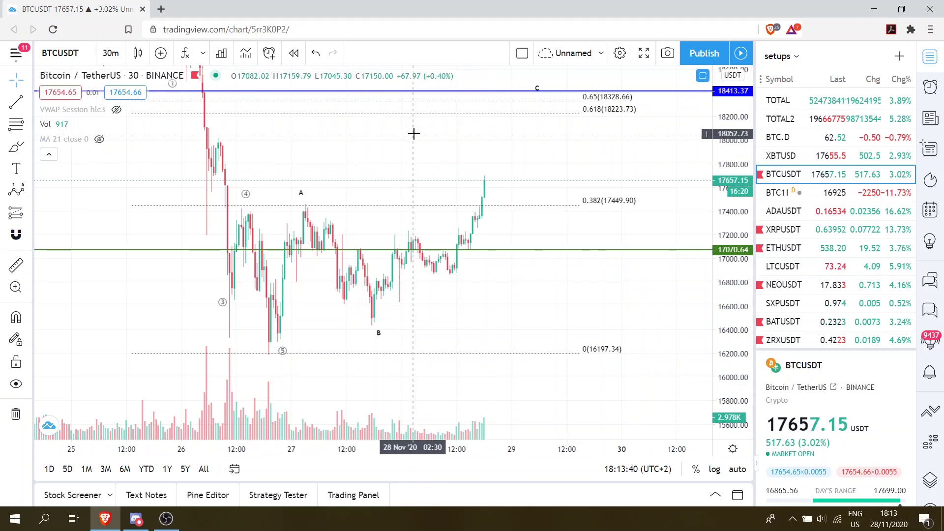
# Pan and zoom out so the time axis spans 24 Nov into December, showing the 0.786 Fibonacci level.
pyautogui.hscroll(1, 414, 133)
pyautogui.hscroll(1, 418, 142)
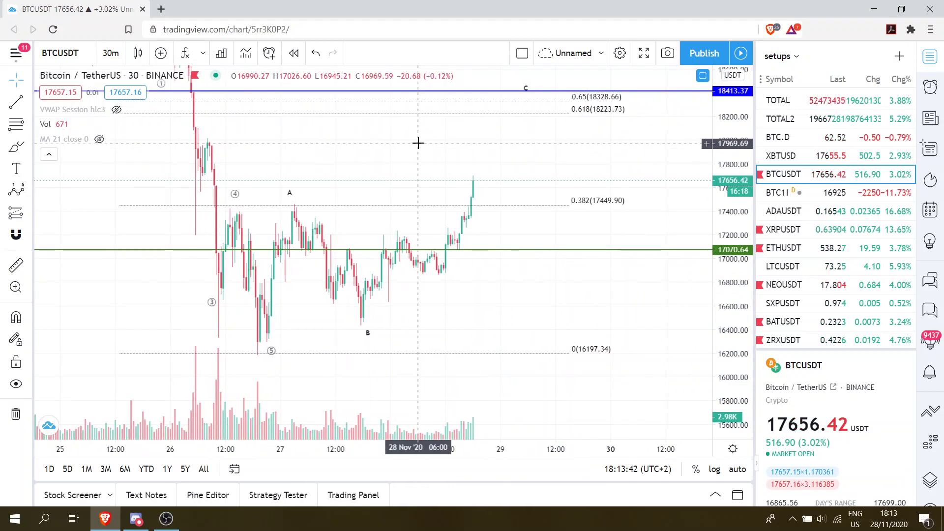
pyautogui.scroll(1, 417, 143)
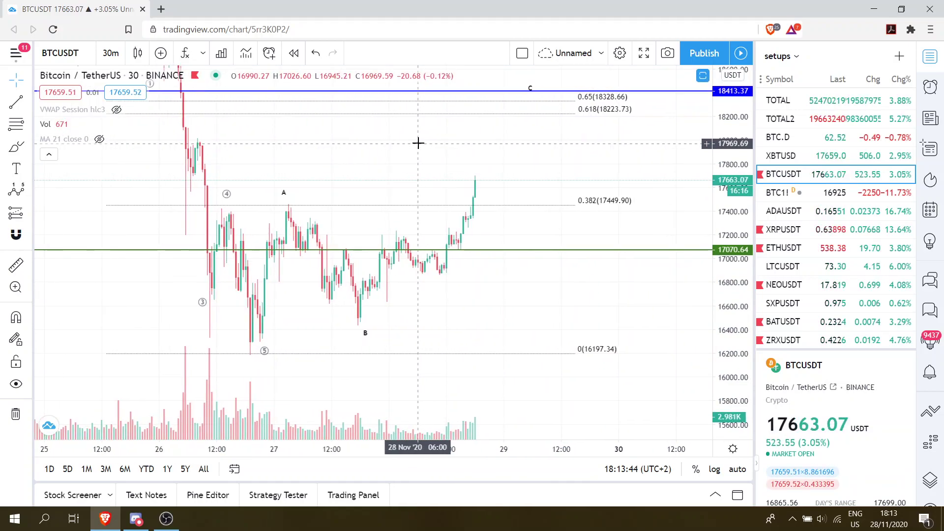
pyautogui.scroll(1, 418, 142)
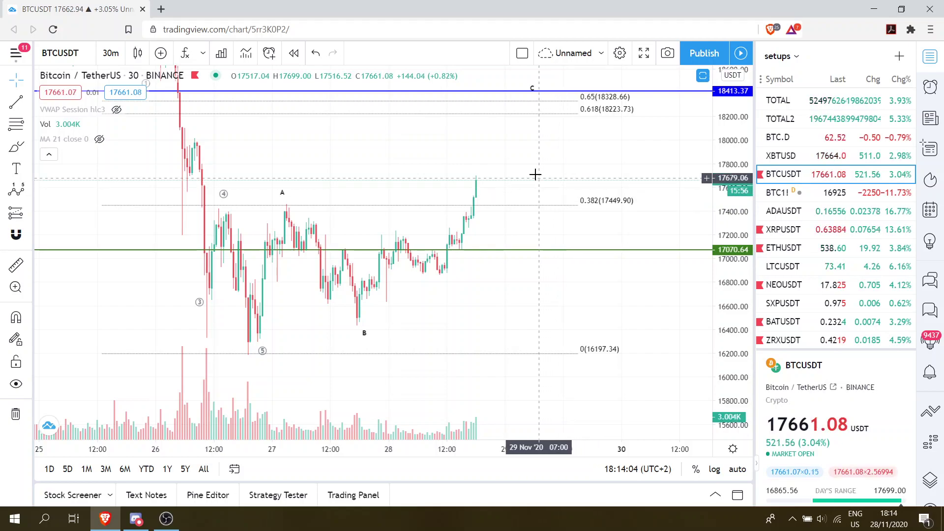
pyautogui.moveTo(526, 164); pyautogui.dragTo(535, 171)
pyautogui.scroll(-4, 535, 171)
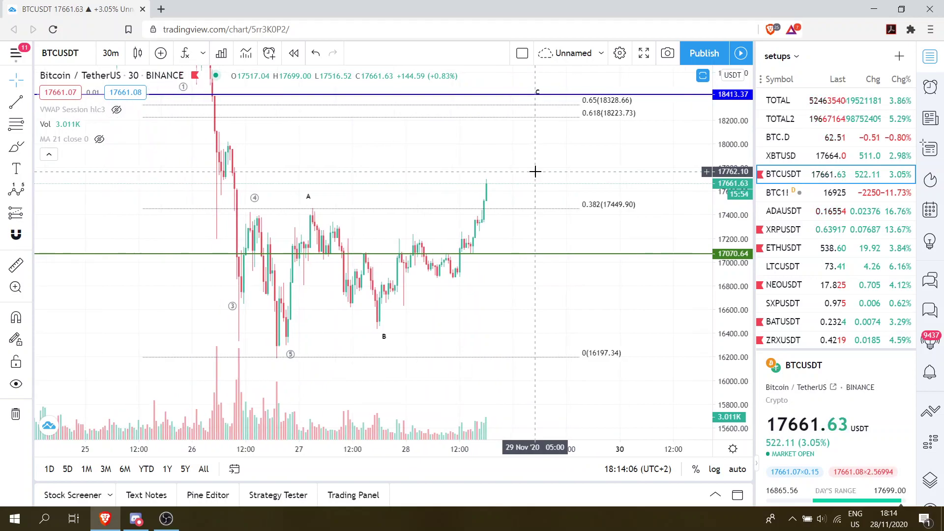